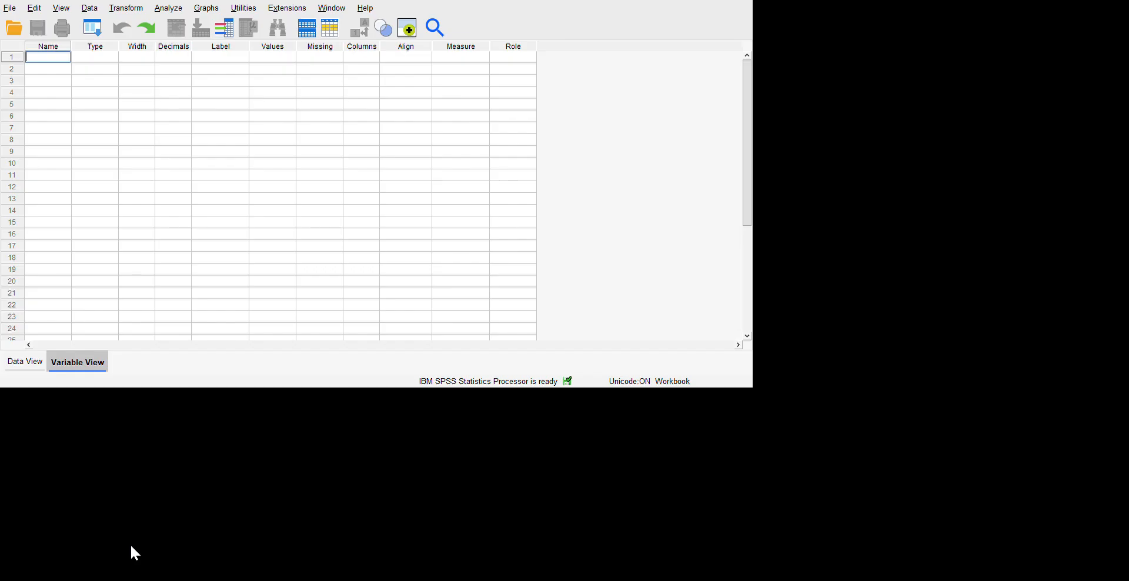
Define a new variable named Age in the first row of the variable list.
left_click(25, 361)
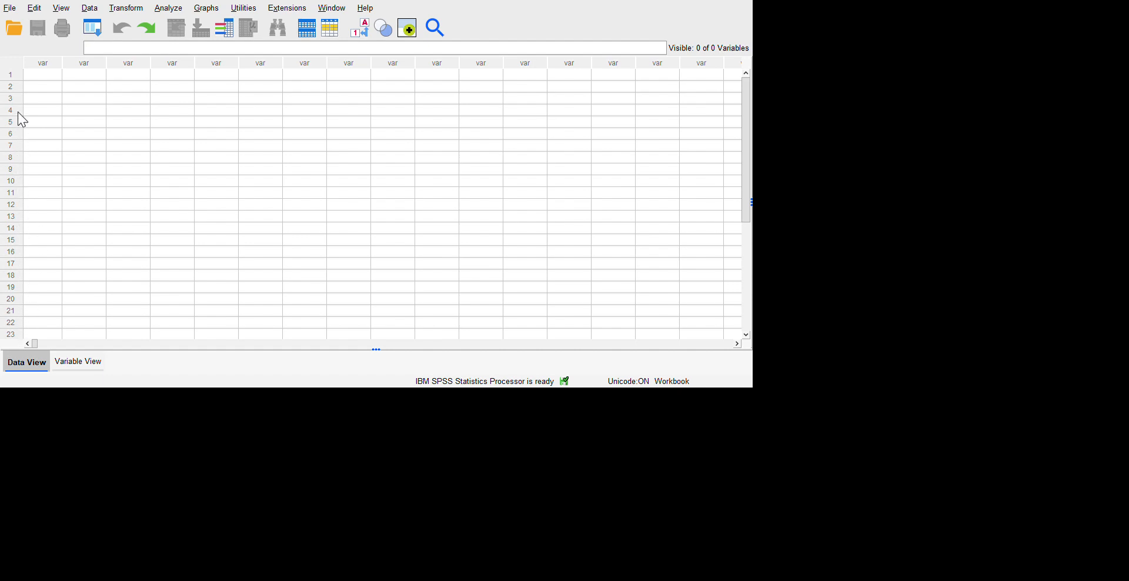
left_click_drag(18, 112, 14, 443)
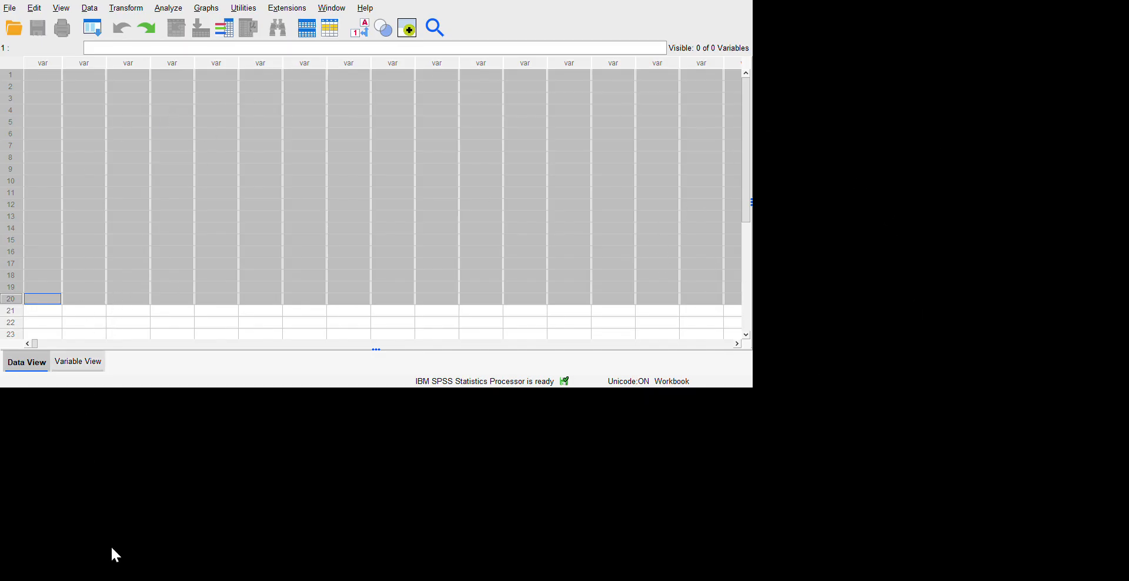
key("ctrl+t")
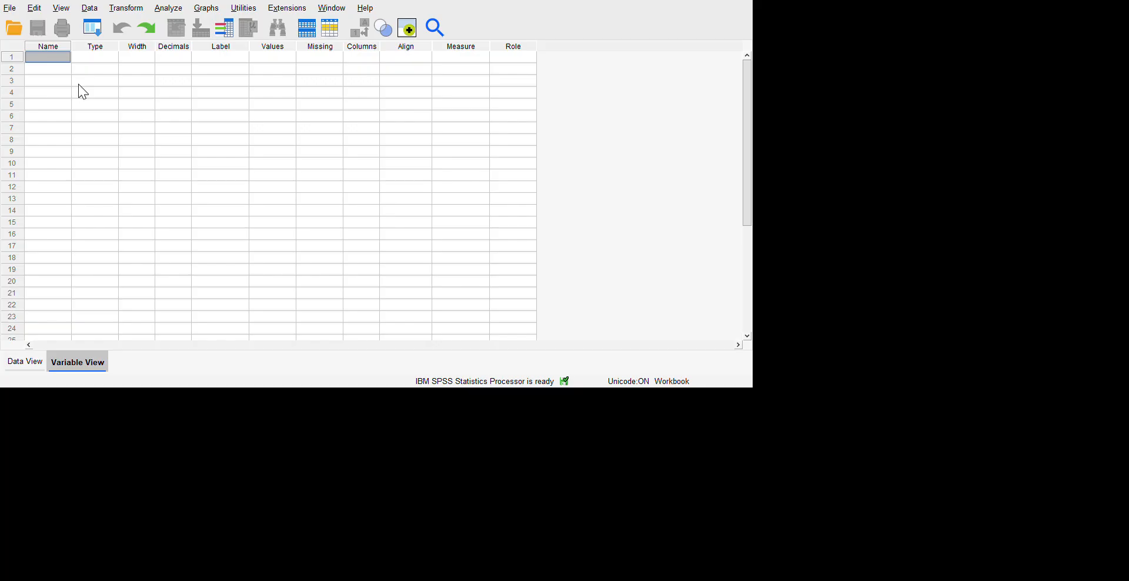
type("Age")
key("Return")
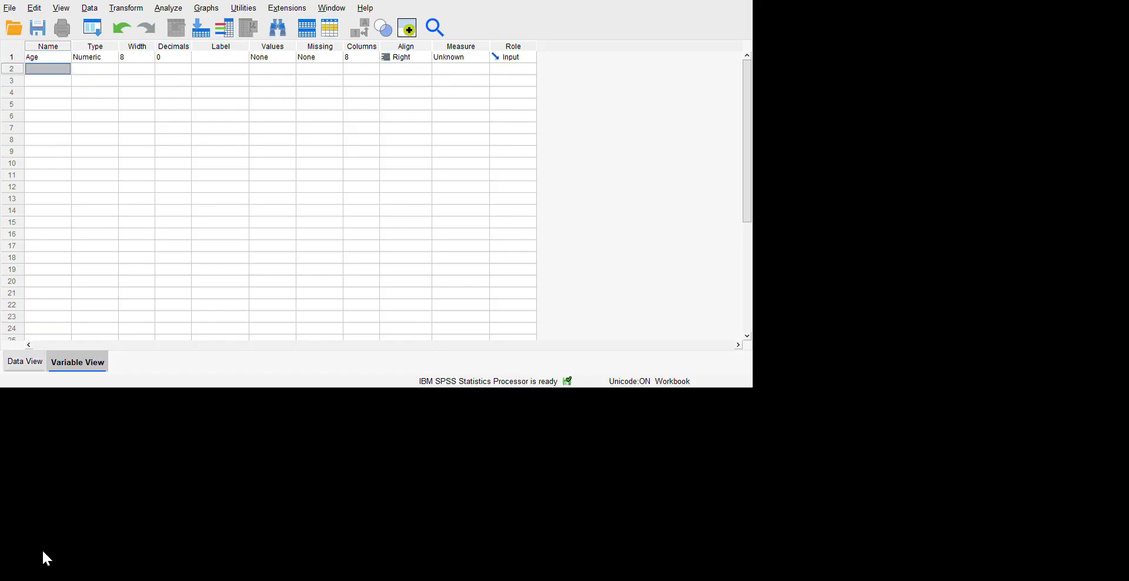
Enter the values 32, 57, 57 and 68 for Age in the first four cases of the data.
left_click(44, 362)
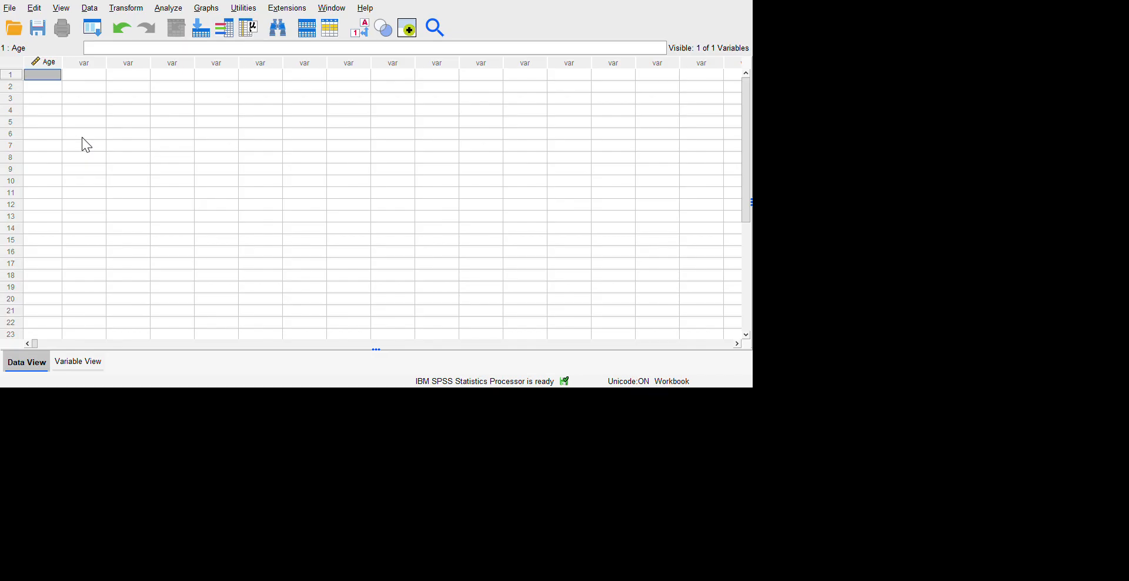
type("32")
key("Return")
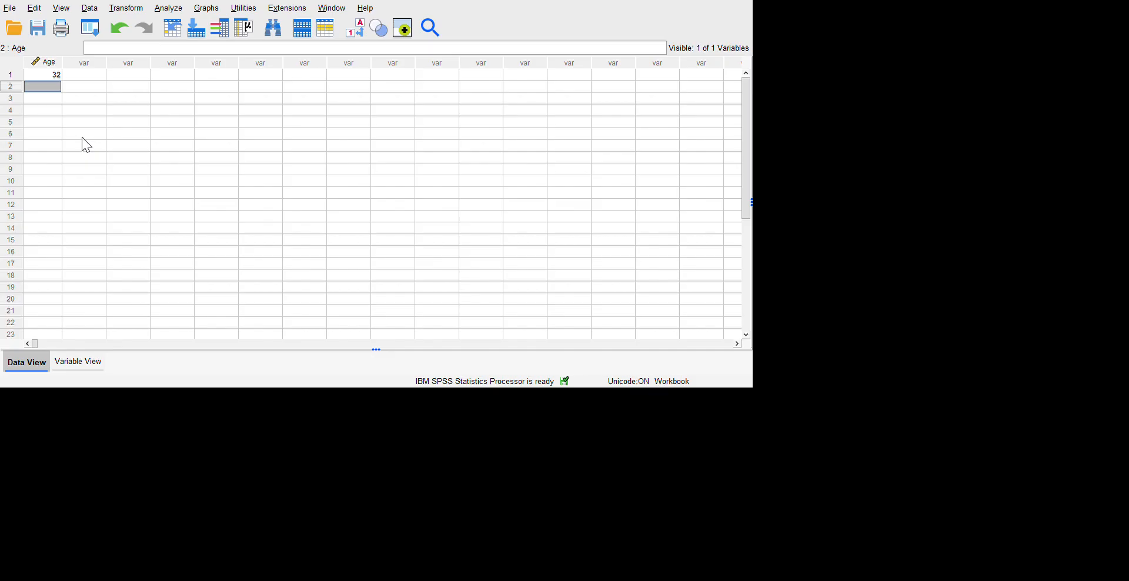
type("57")
key("Return")
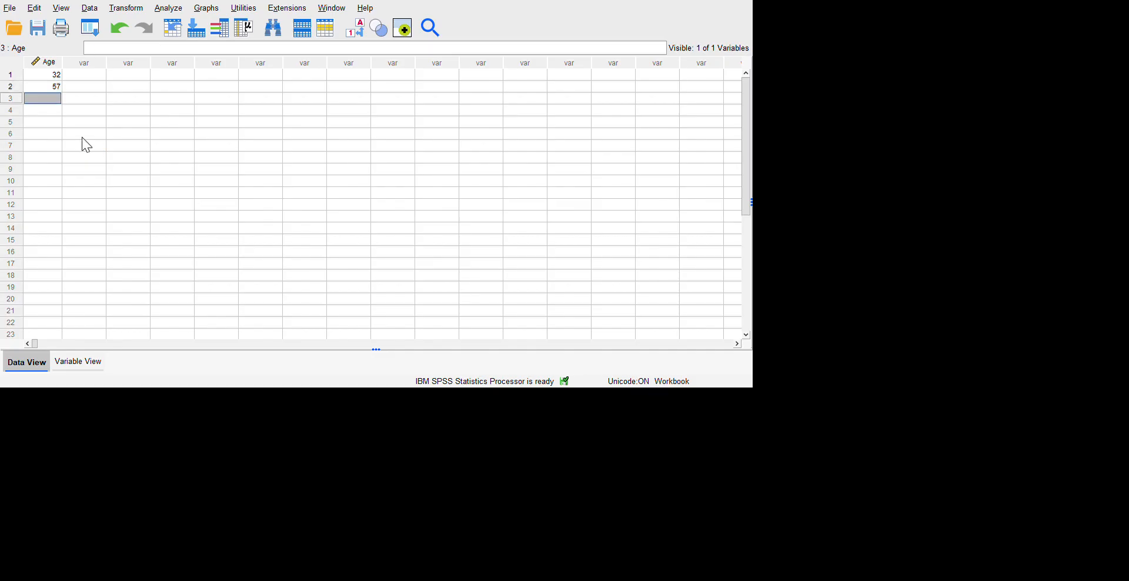
type("57")
key("Return")
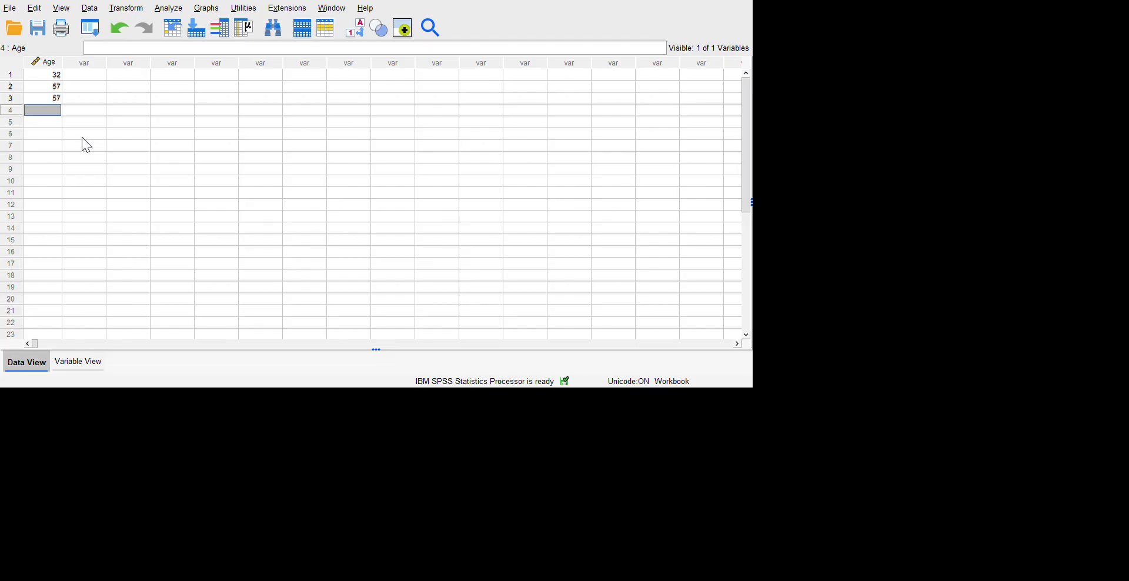
type("68")
key("Return")
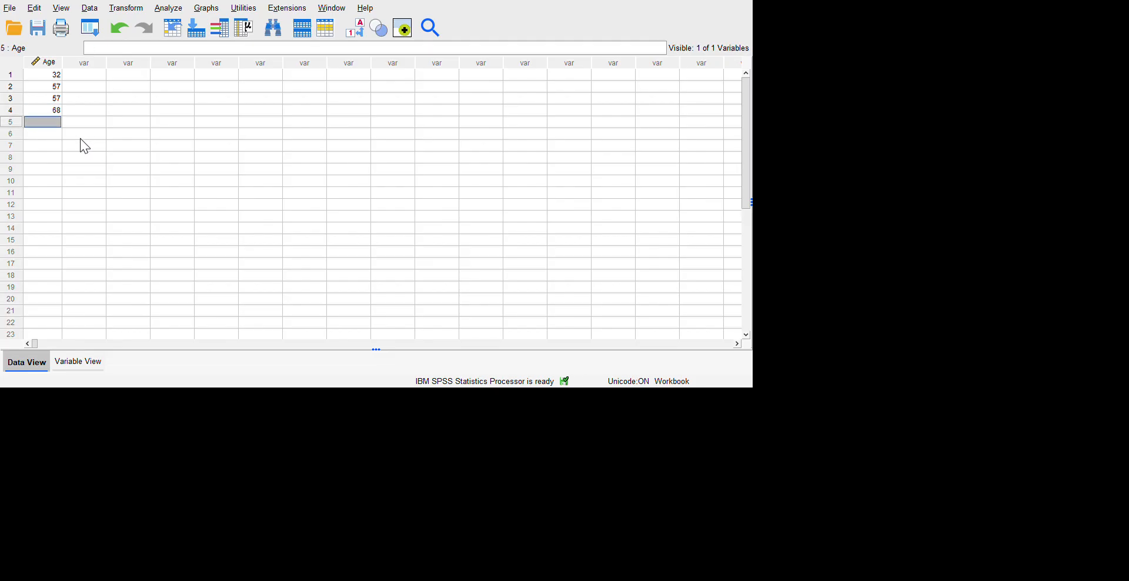
Label the Age variable "Age of those who answered our survey".
left_click(79, 362)
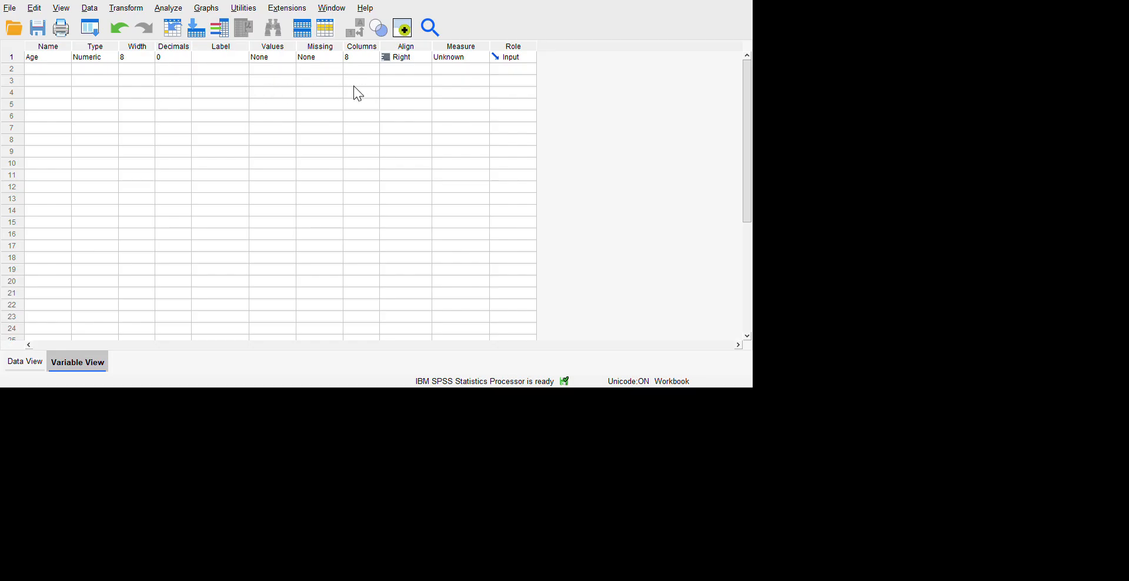
left_click(320, 86)
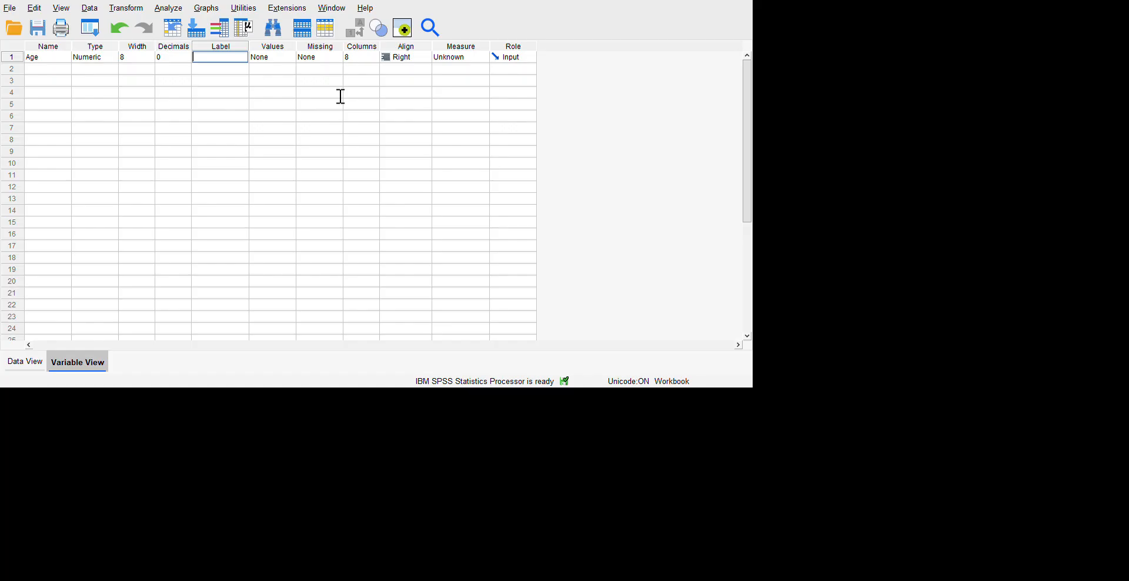
type("Age of those who answ")
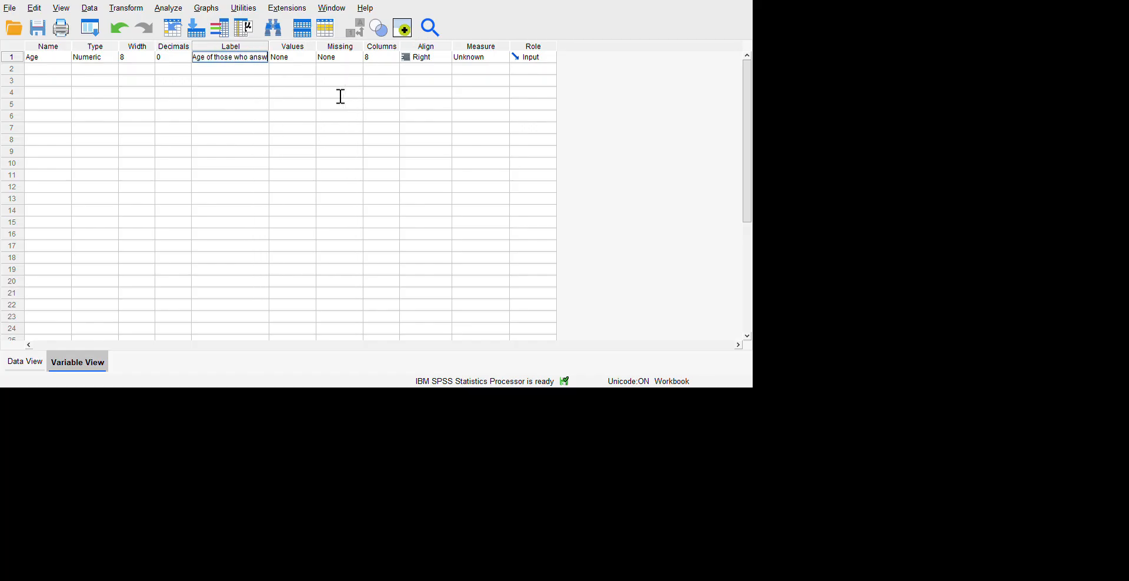
type("ered our survey")
key("Return")
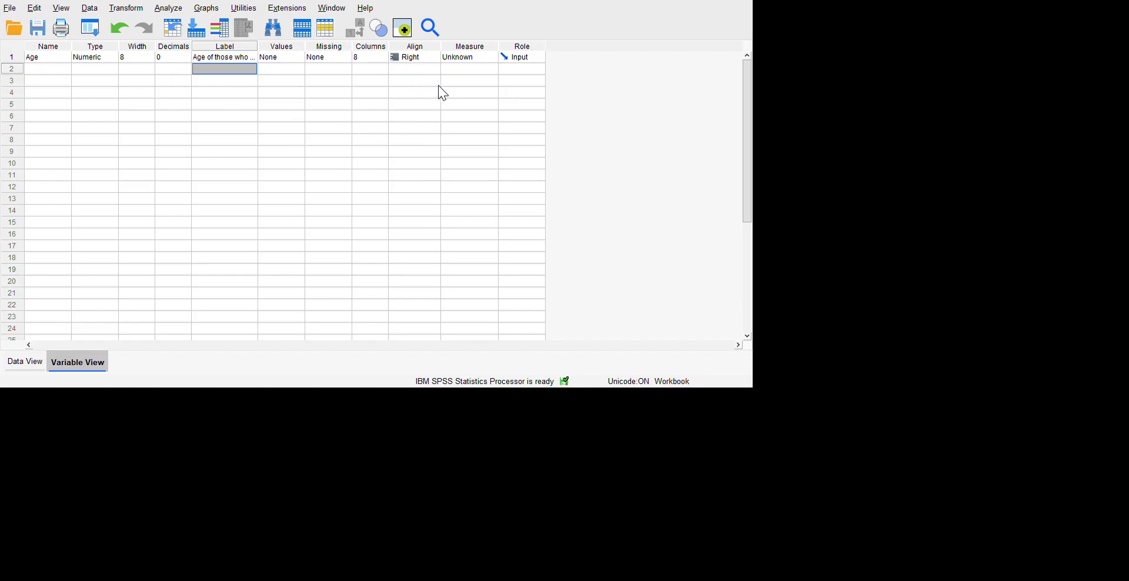
Set the measurement level of the Age variable to Scale.
key("Up")
key("Right")
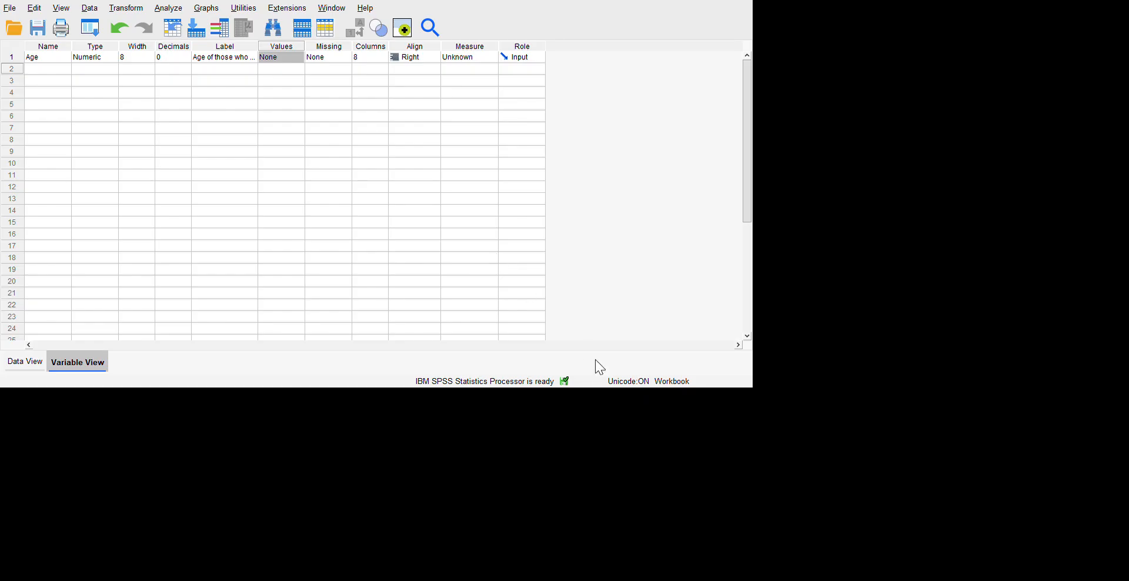
left_click(591, 409)
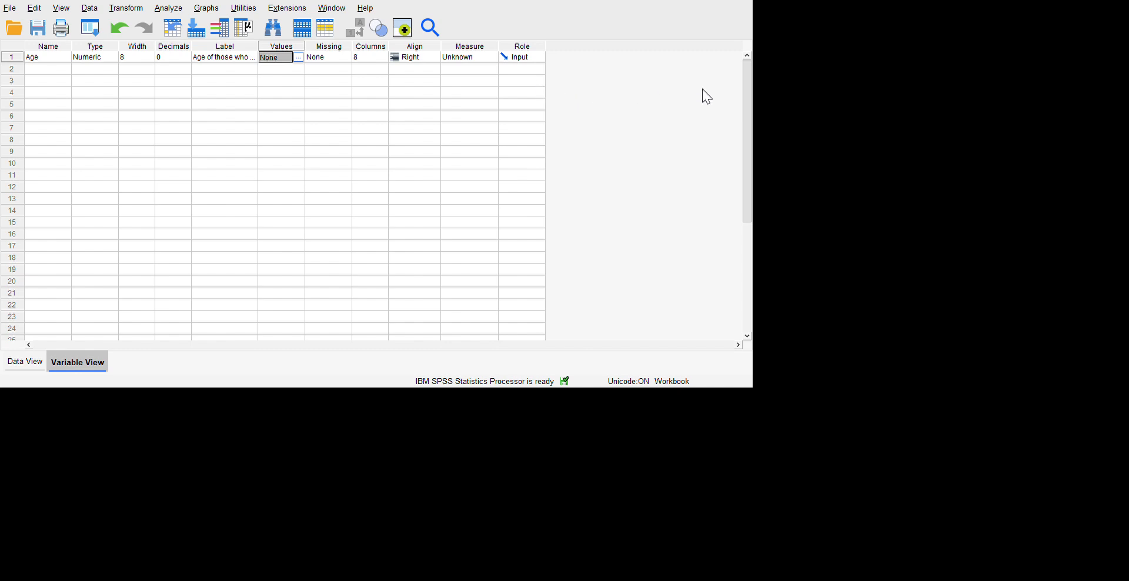
left_click(739, 86)
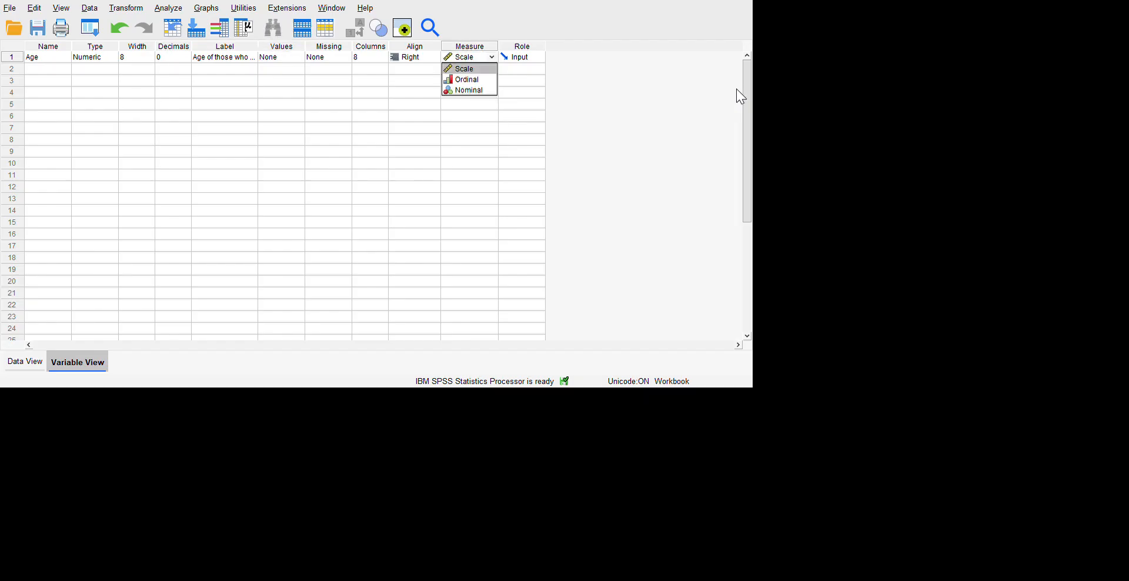
left_click(713, 142)
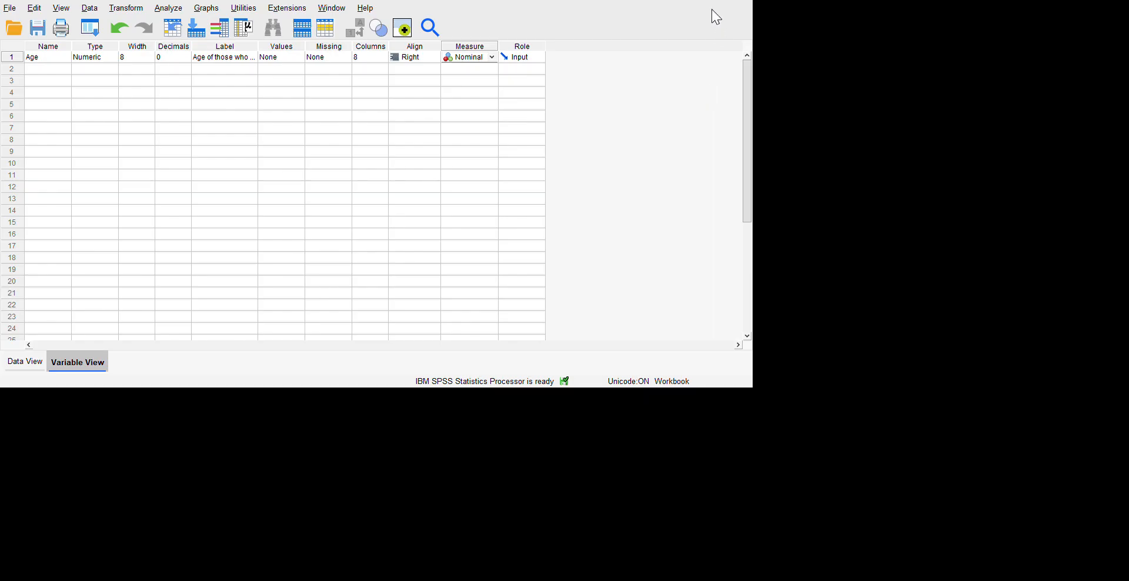
left_click(735, 88)
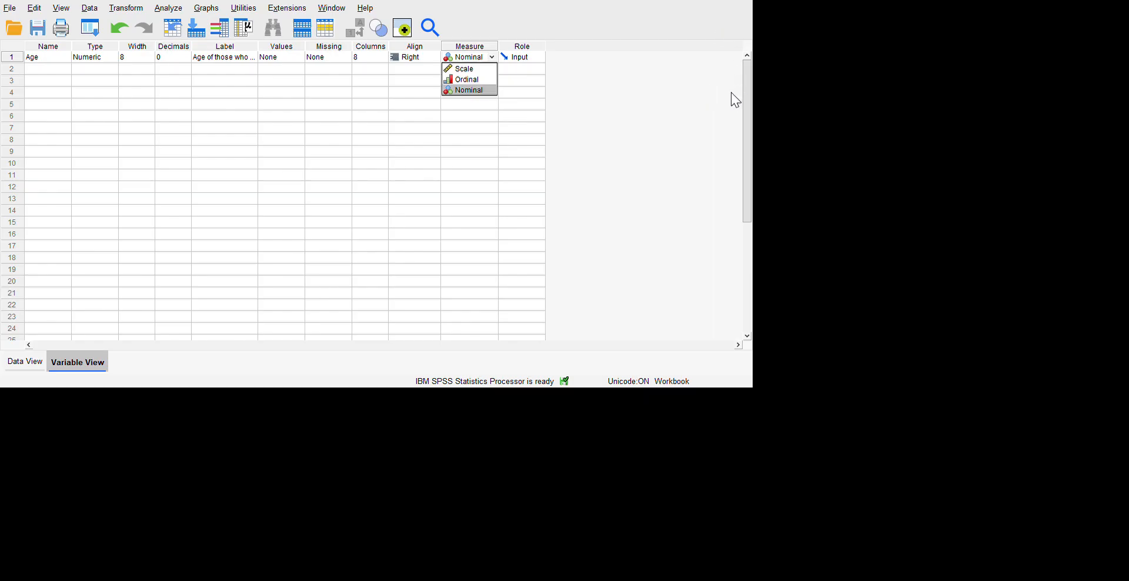
left_click(715, 101)
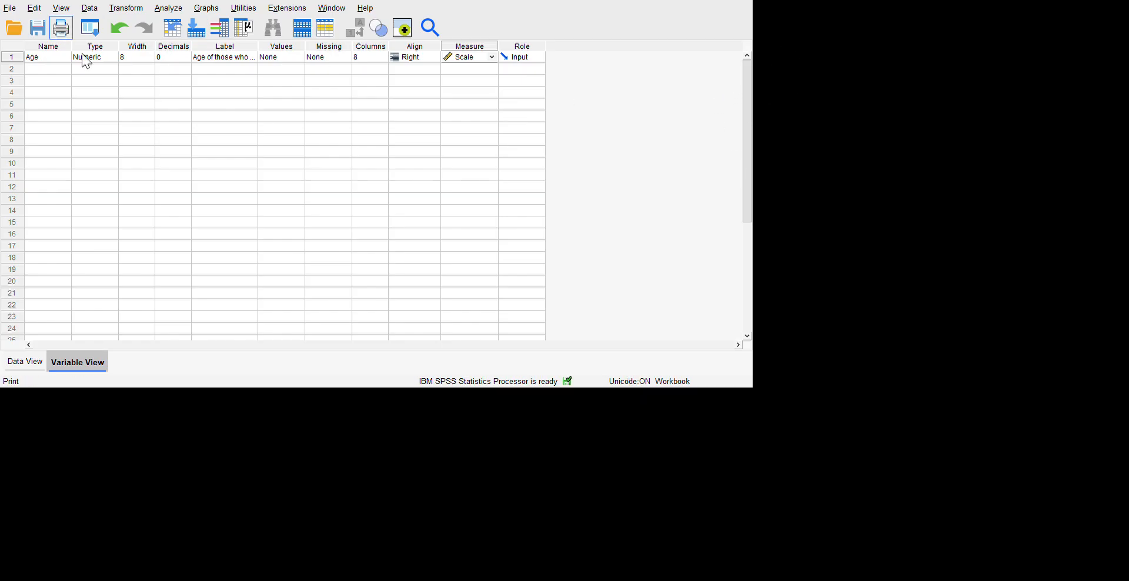
left_click(25, 361)
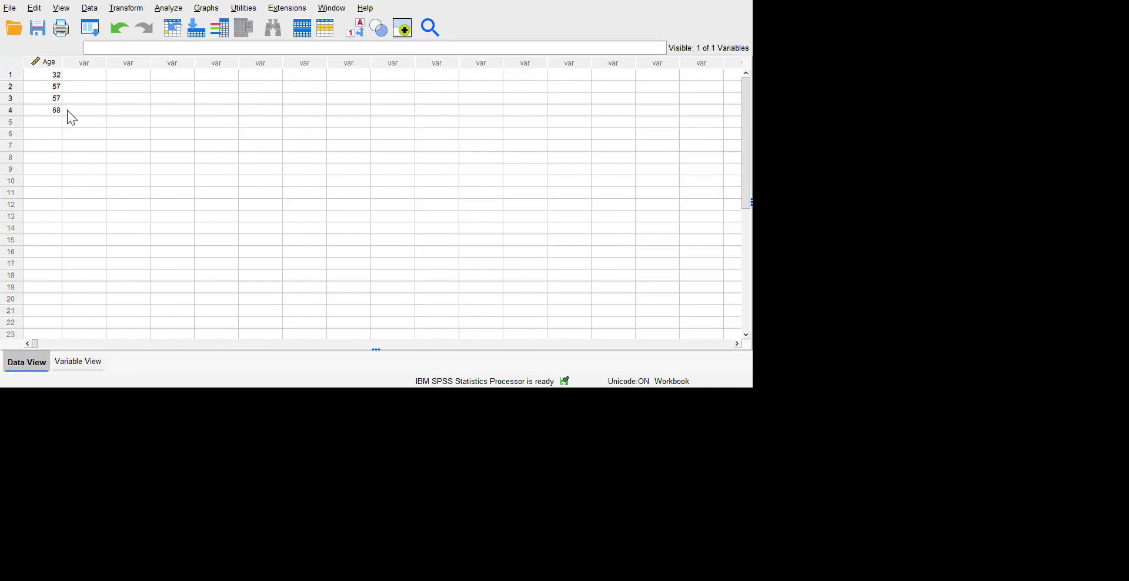
key("Down")
key("Down")
key("Down")
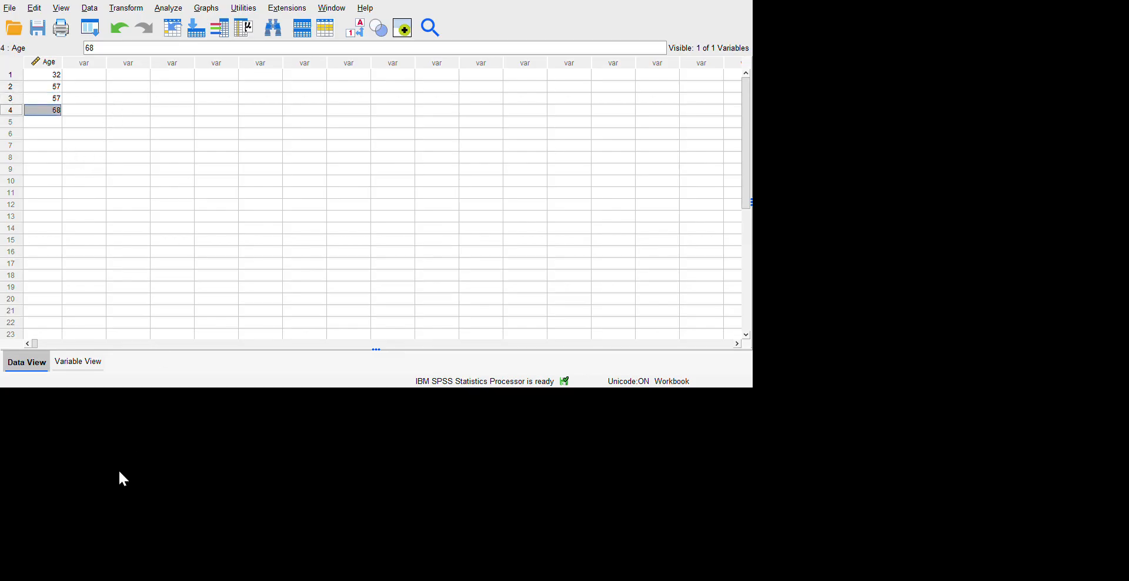
Define a second variable named Sex and set its measurement level to Nominal.
left_click(78, 361)
left_click(46, 70)
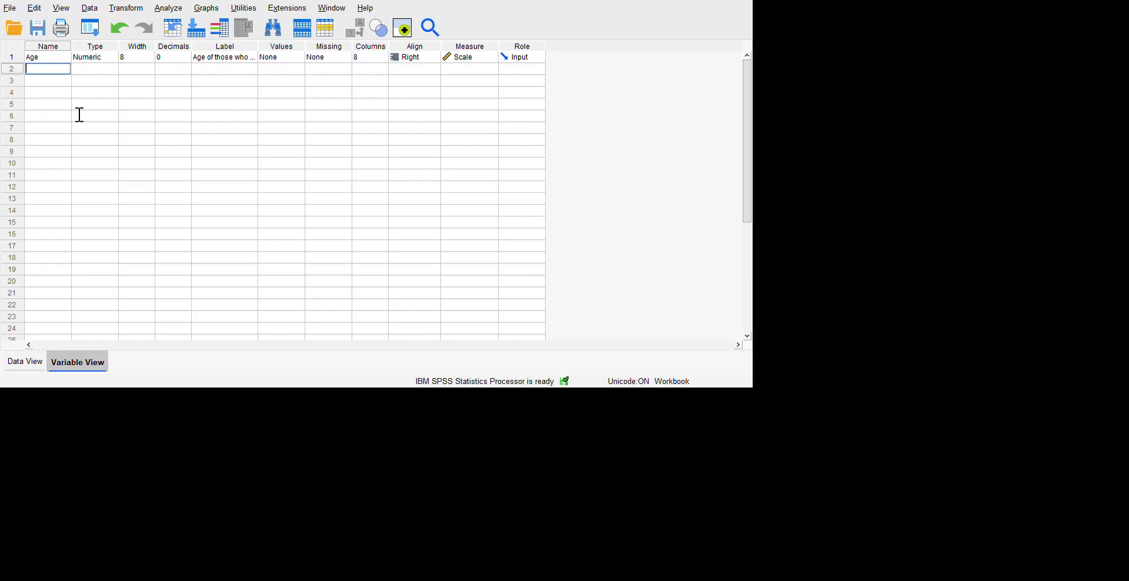
type("Sex")
key("Return")
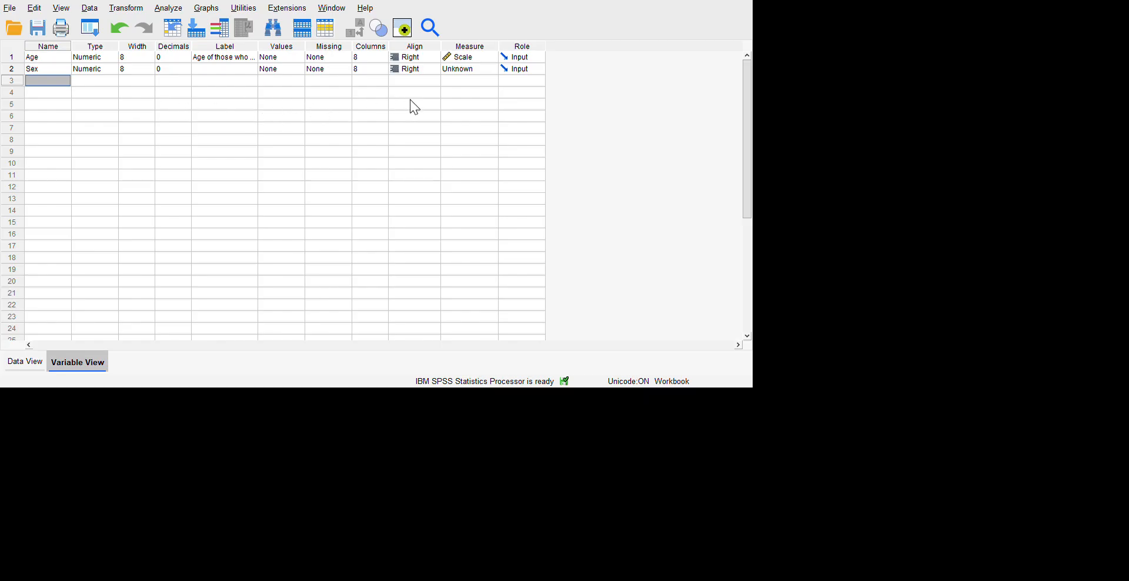
left_click(493, 68)
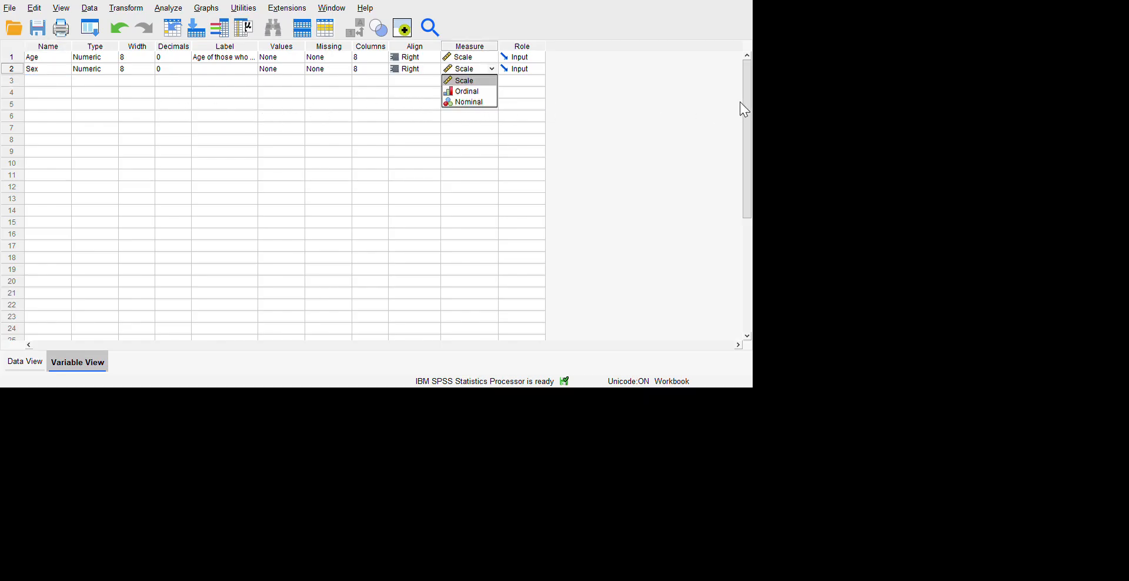
left_click(468, 102)
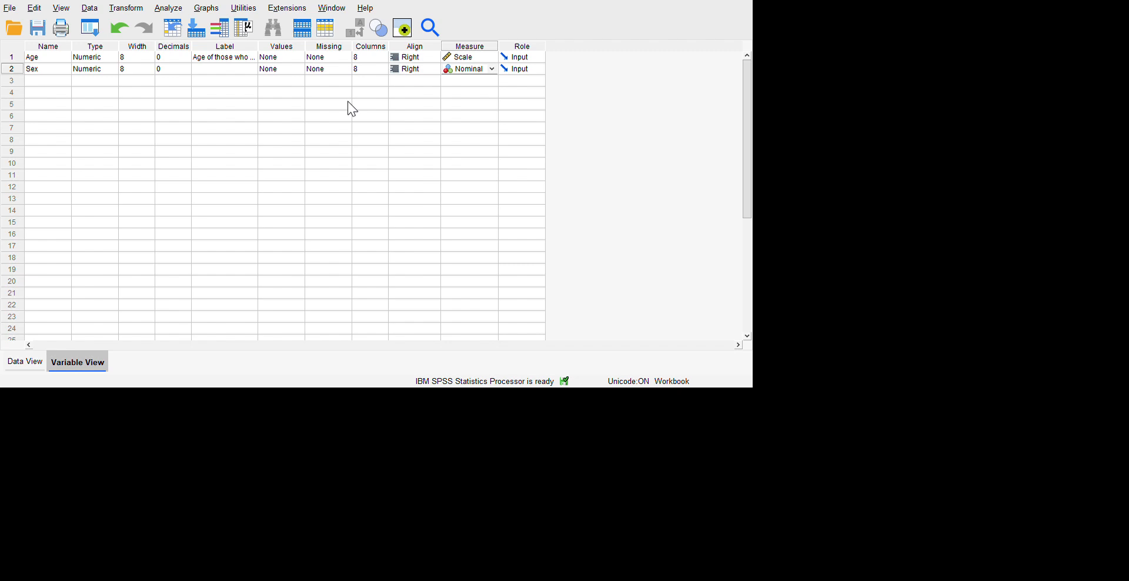
left_click(380, 104)
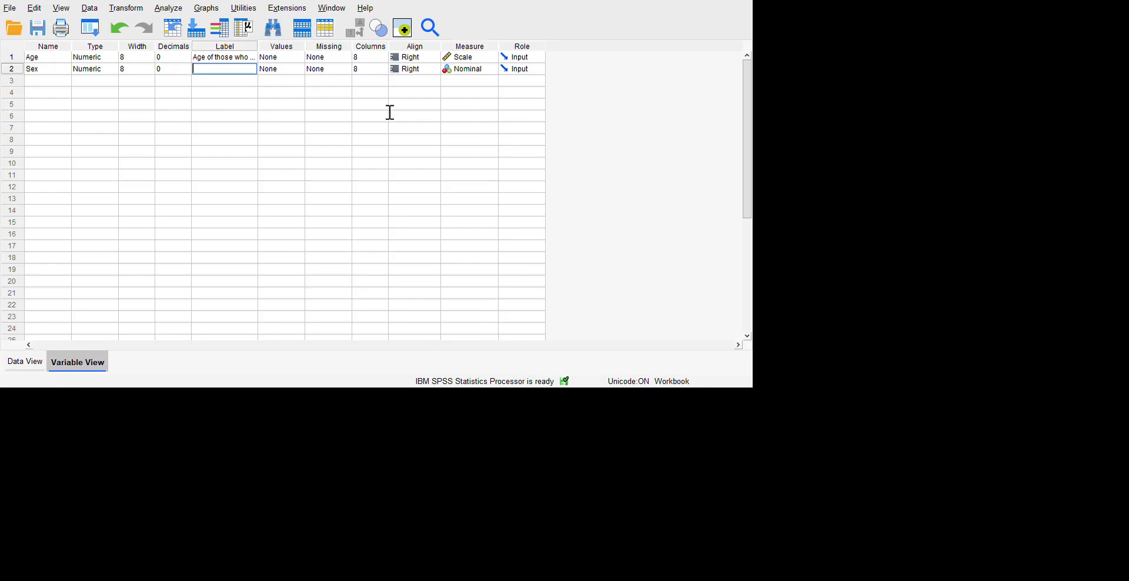
left_click(448, 104)
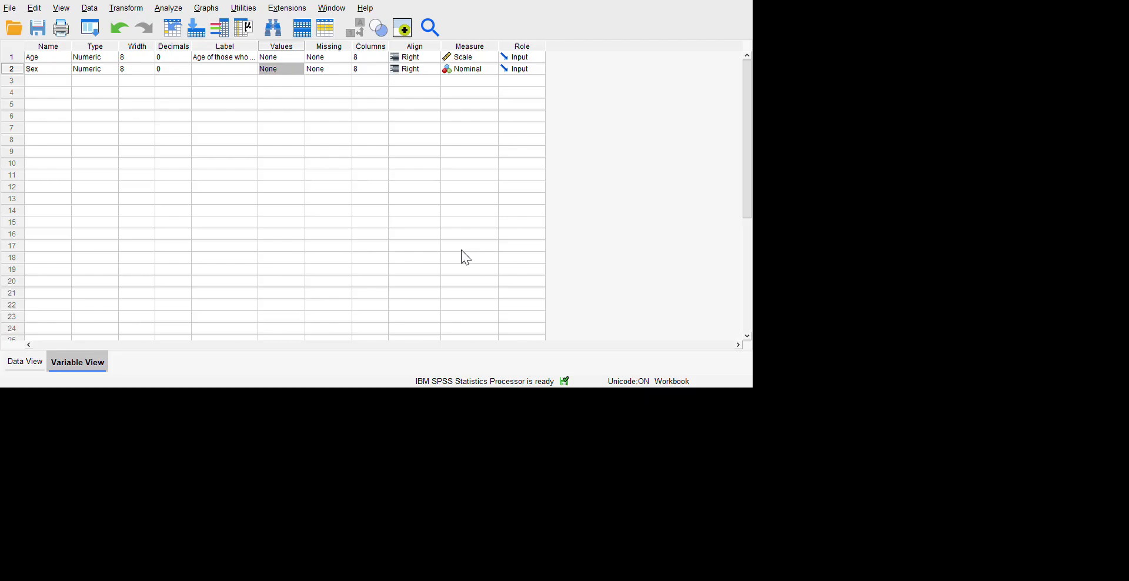
left_click(411, 419)
Enter the Sex codes 1, 1, 1 and 2 for the first four cases of the data.
left_click(44, 544)
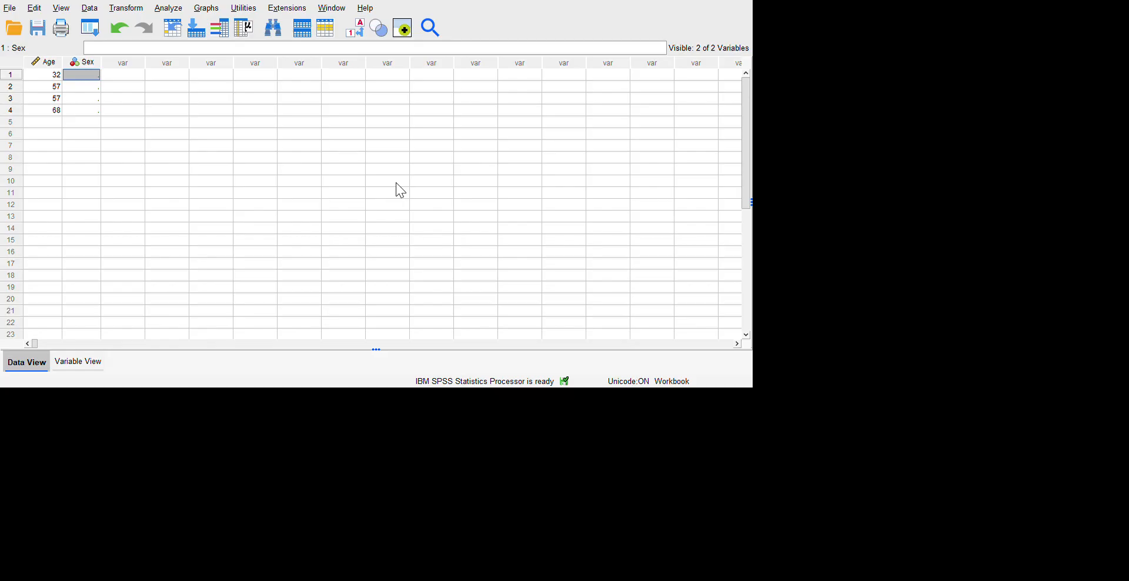
type("1")
key("Return")
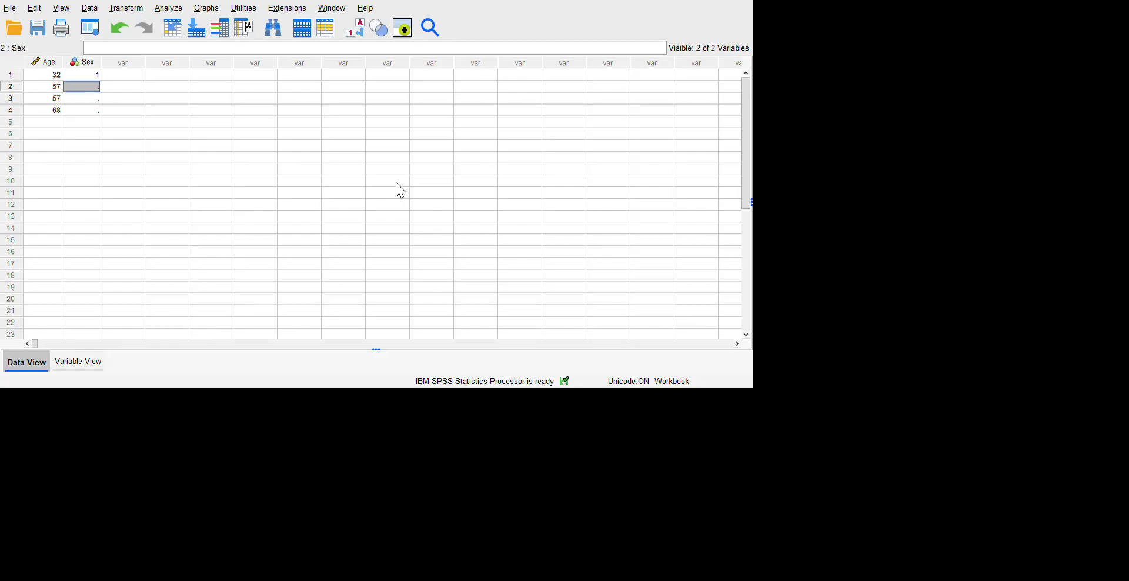
type("1")
key("Return")
type("1")
key("Return")
type("2")
key("Return")
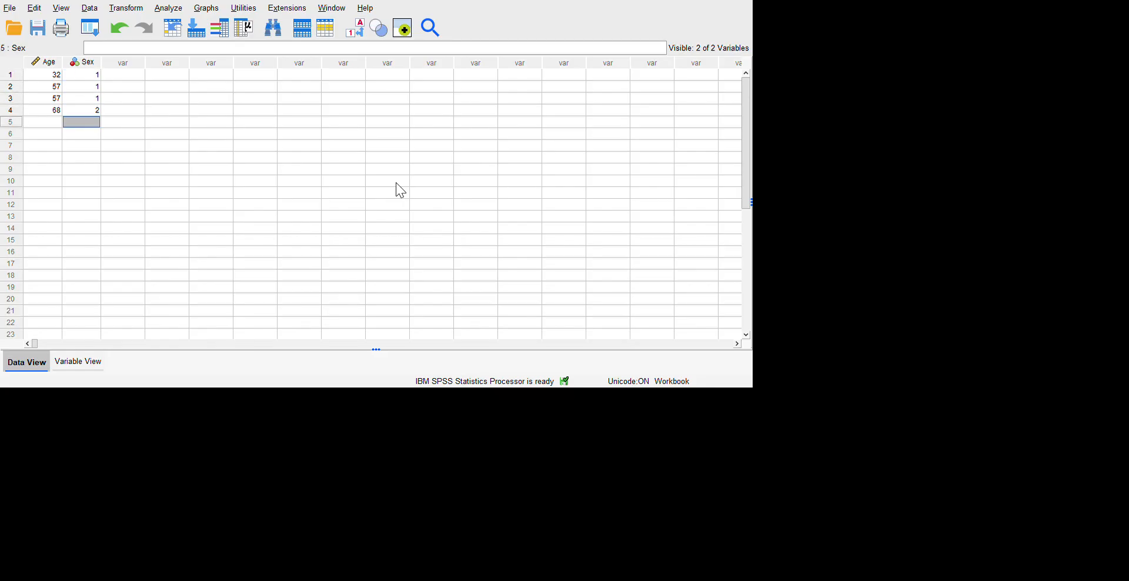